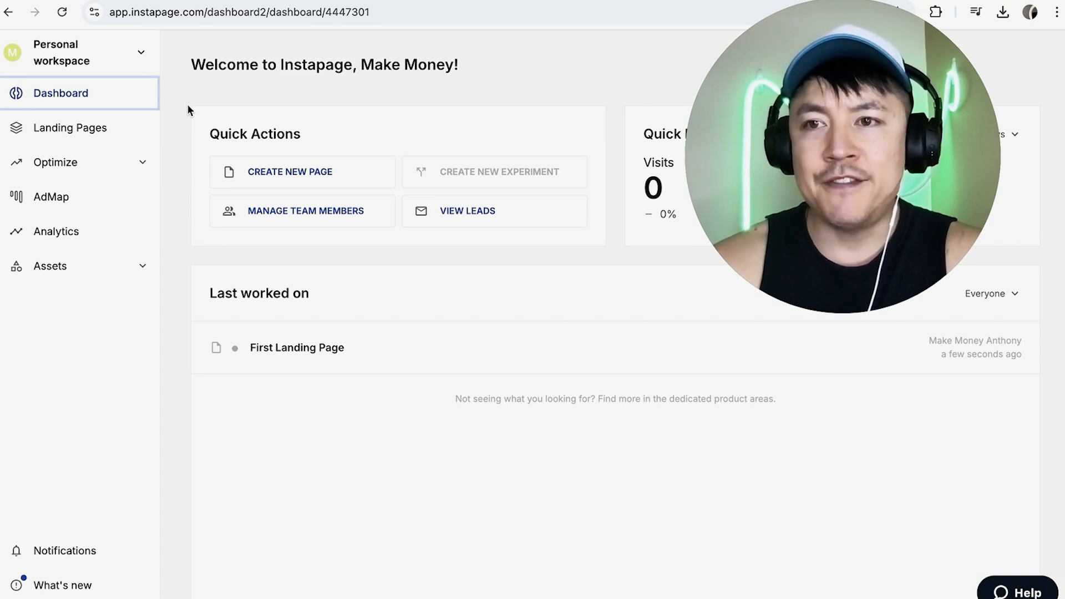
- Open First Landing Page from the landing pages list in the design editor
{"action": "left_click", "coordinate": [89, 131]}
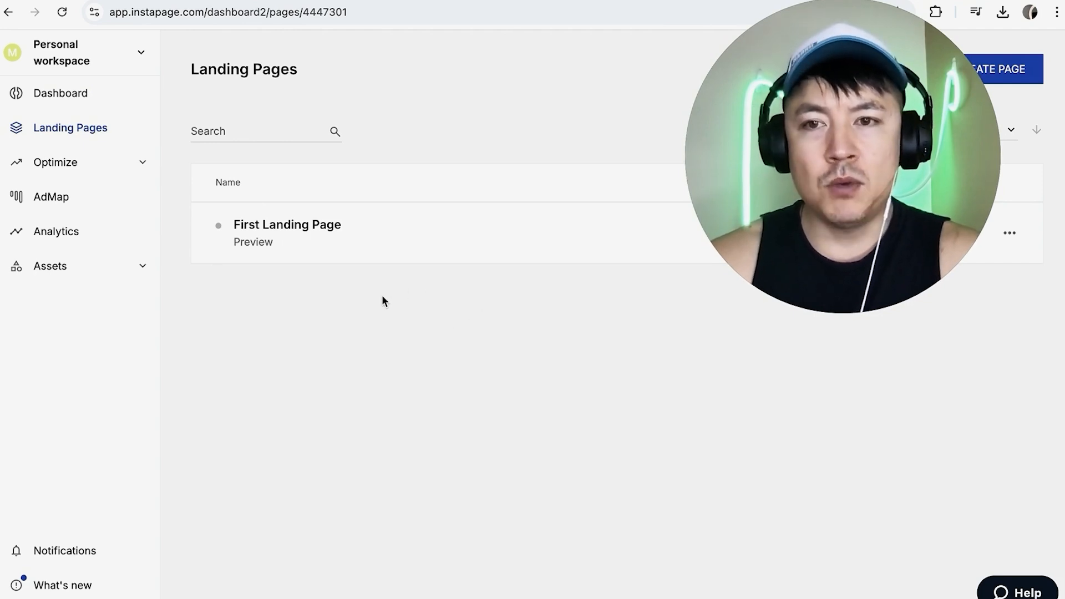
{"action": "left_click", "coordinate": [304, 227]}
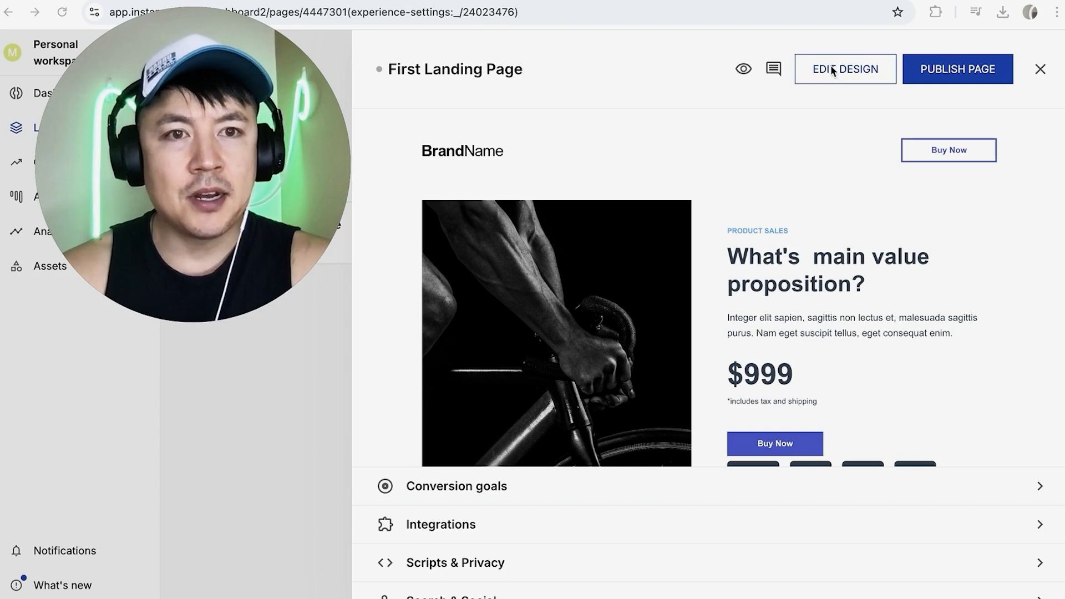
{"action": "left_click", "coordinate": [832, 69]}
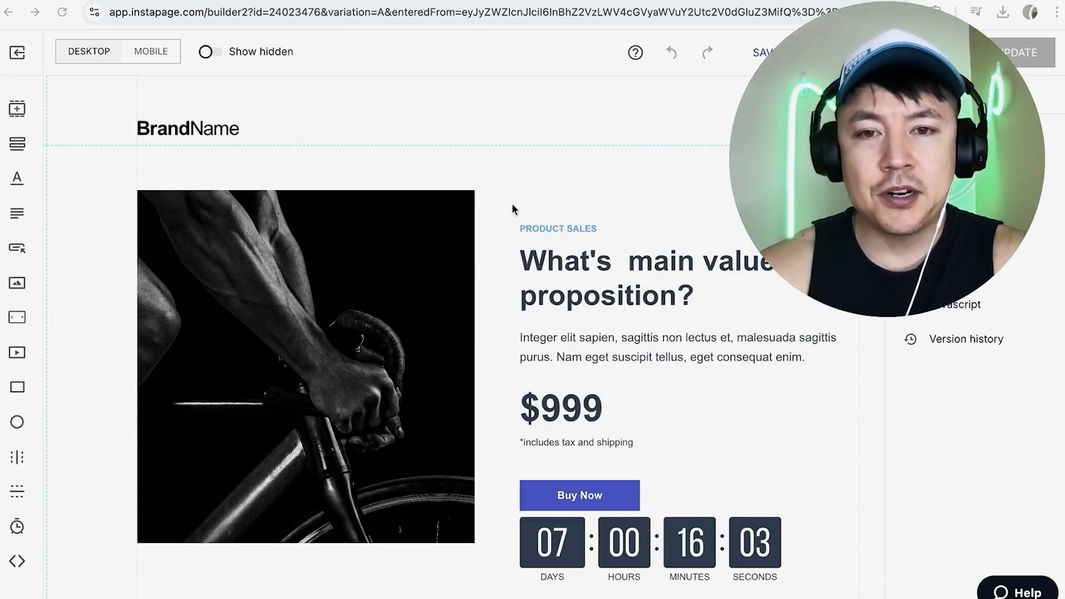
- Look through the landing page's sections from the product sales header down past the pricing plans
{"action": "scroll", "coordinate": [511, 208], "scroll_direction": "down", "scroll_amount": 5}
{"action": "scroll", "coordinate": [536, 265], "scroll_direction": "up", "scroll_amount": 3}
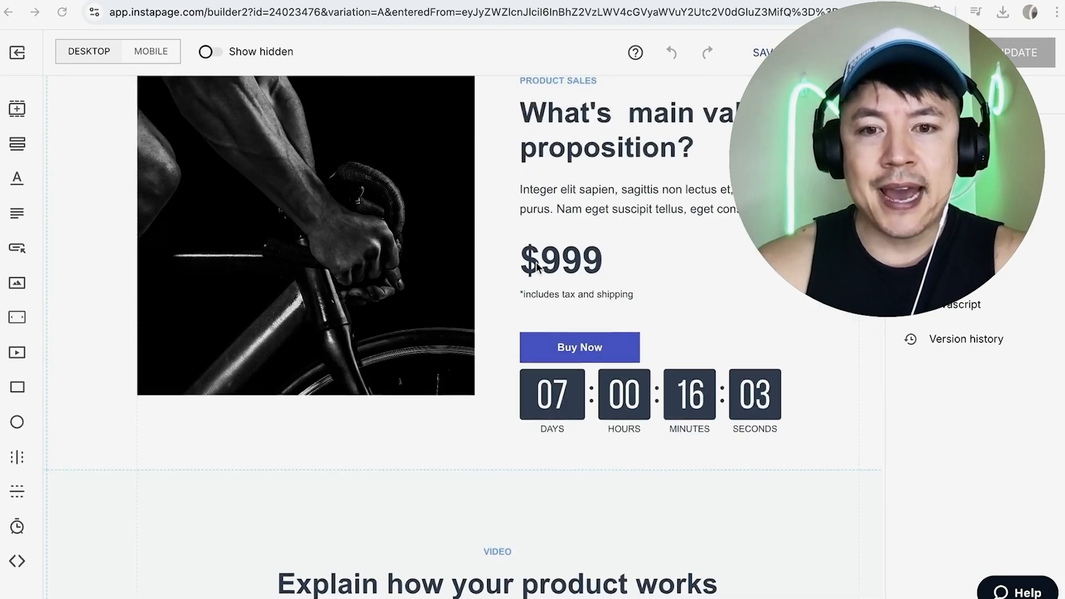
{"action": "scroll", "coordinate": [536, 265], "scroll_direction": "up", "scroll_amount": 3}
{"action": "scroll", "coordinate": [535, 265], "scroll_direction": "down", "scroll_amount": 5}
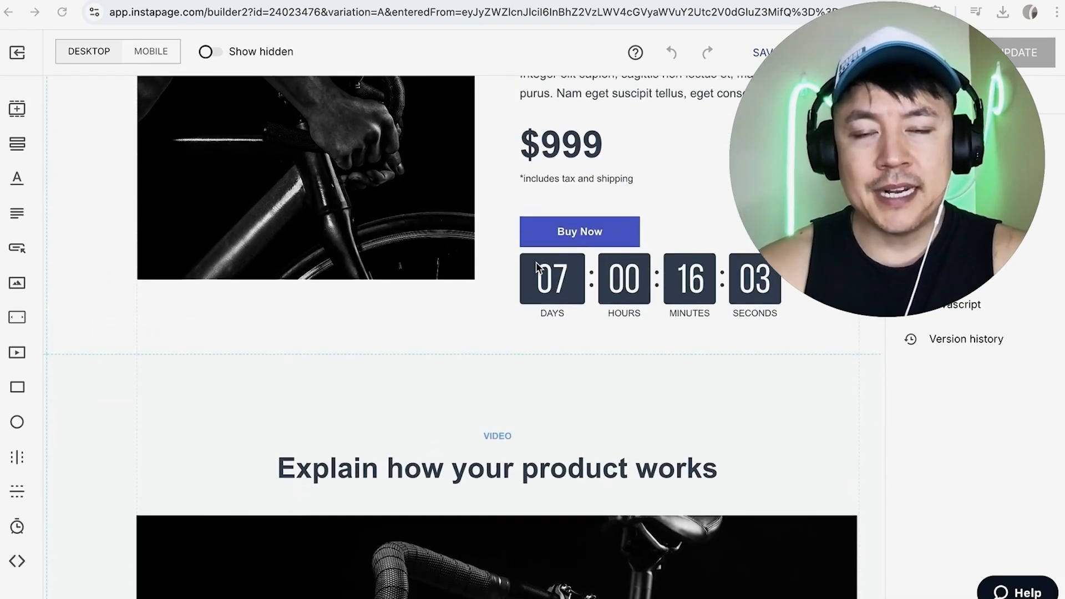
{"action": "scroll", "coordinate": [536, 265], "scroll_direction": "up", "scroll_amount": 3}
{"action": "scroll", "coordinate": [535, 265], "scroll_direction": "down", "scroll_amount": 11}
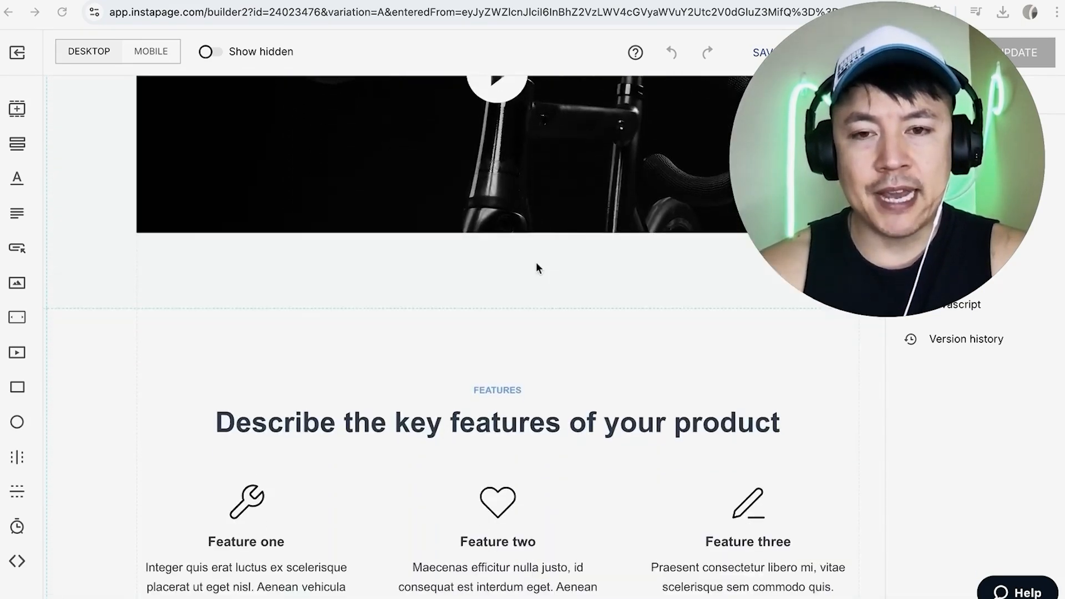
{"action": "scroll", "coordinate": [568, 294], "scroll_direction": "down", "scroll_amount": 15}
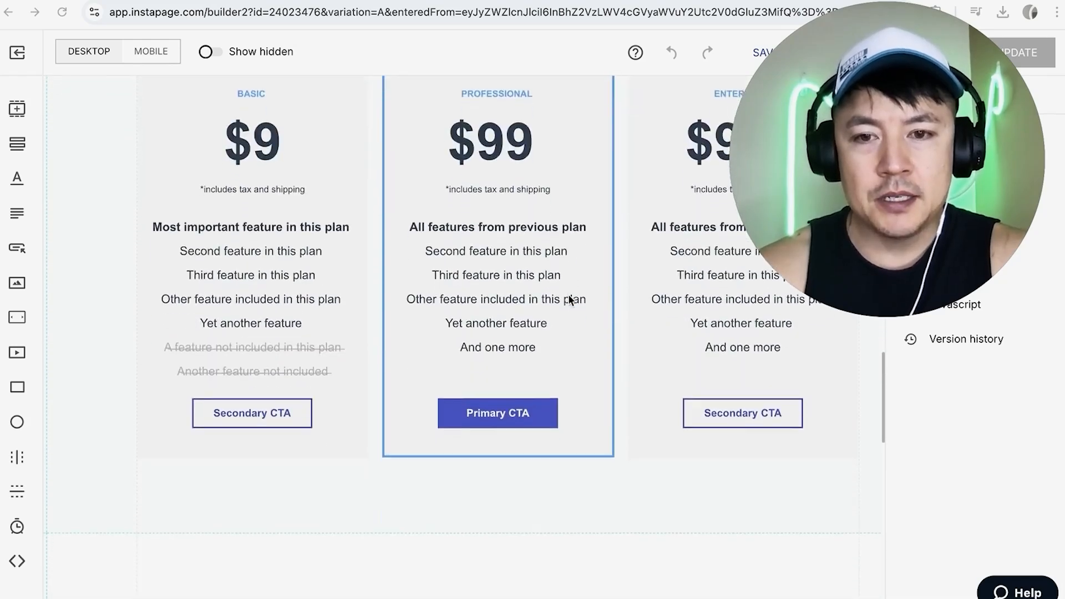
{"action": "scroll", "coordinate": [567, 299], "scroll_direction": "down", "scroll_amount": 5}
{"action": "scroll", "coordinate": [568, 300], "scroll_direction": "up", "scroll_amount": 12}
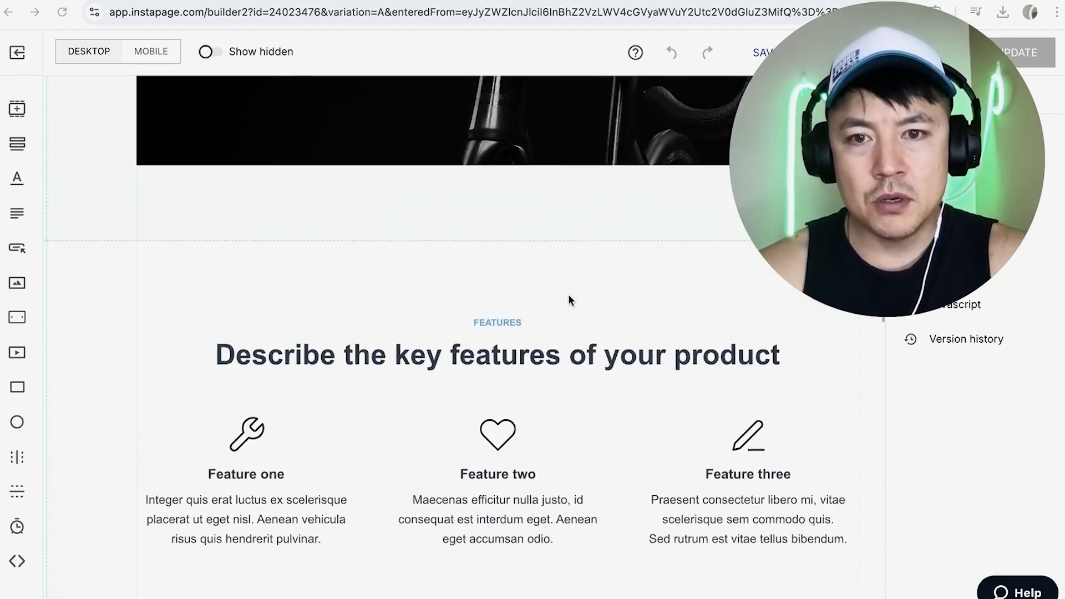
- Add a video element to the Features block and place it over the Feature two column, at about X 450, Y 217
{"action": "scroll", "coordinate": [569, 299], "scroll_direction": "down", "scroll_amount": 2}
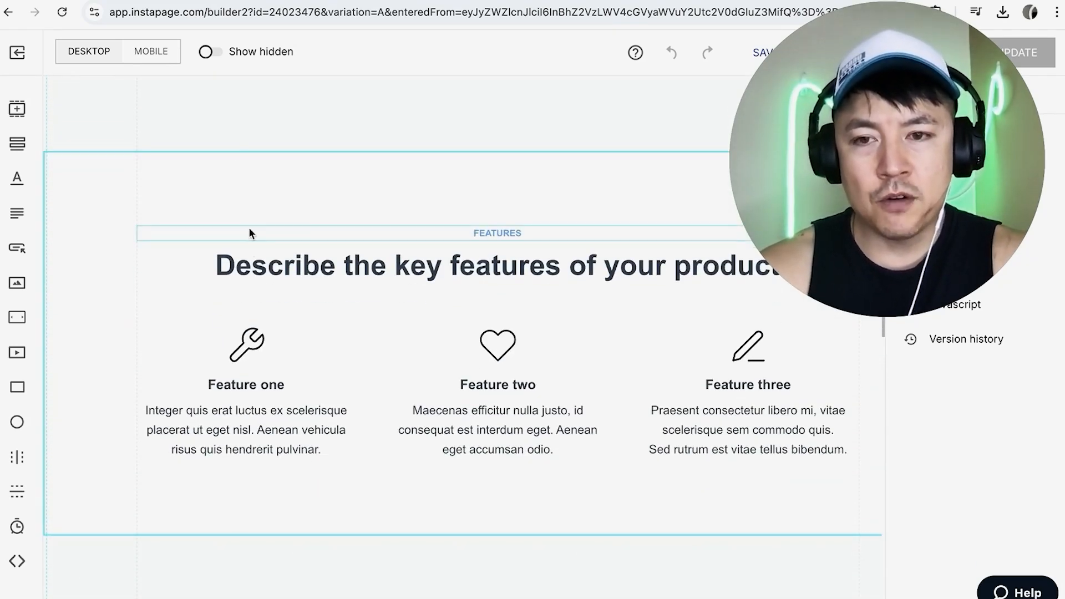
{"action": "scroll", "coordinate": [560, 294], "scroll_direction": "up", "scroll_amount": 1}
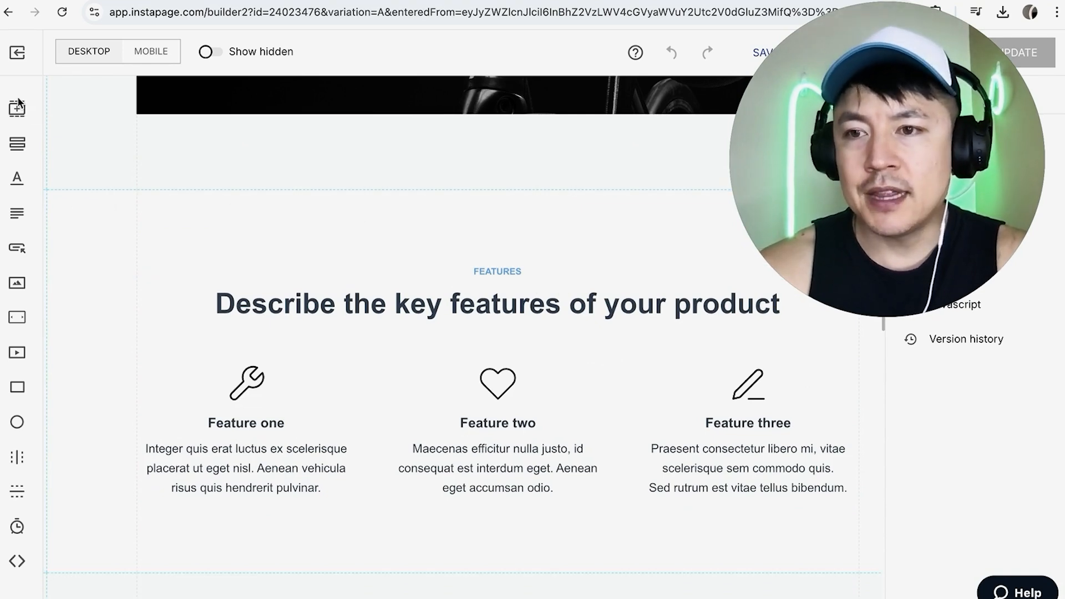
{"action": "left_click", "coordinate": [23, 358]}
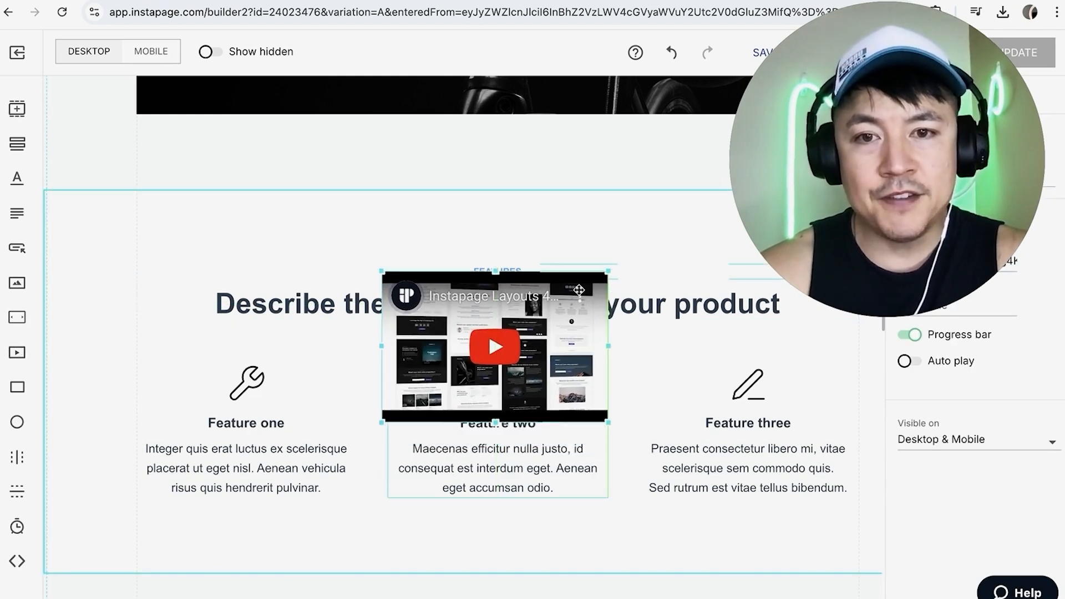
{"action": "left_click_drag", "start_coordinate": [578, 290], "coordinate": [598, 362]}
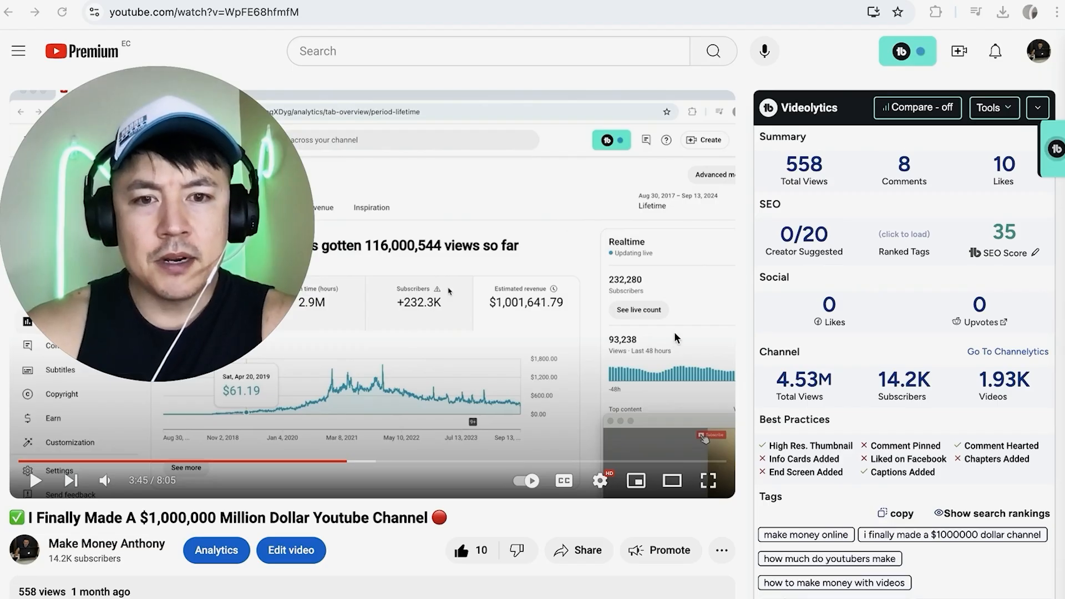
- Switch to YouTube and copy the share link of the million-dollar YouTube channel video
{"action": "scroll", "coordinate": [673, 337], "scroll_direction": "down", "scroll_amount": 2}
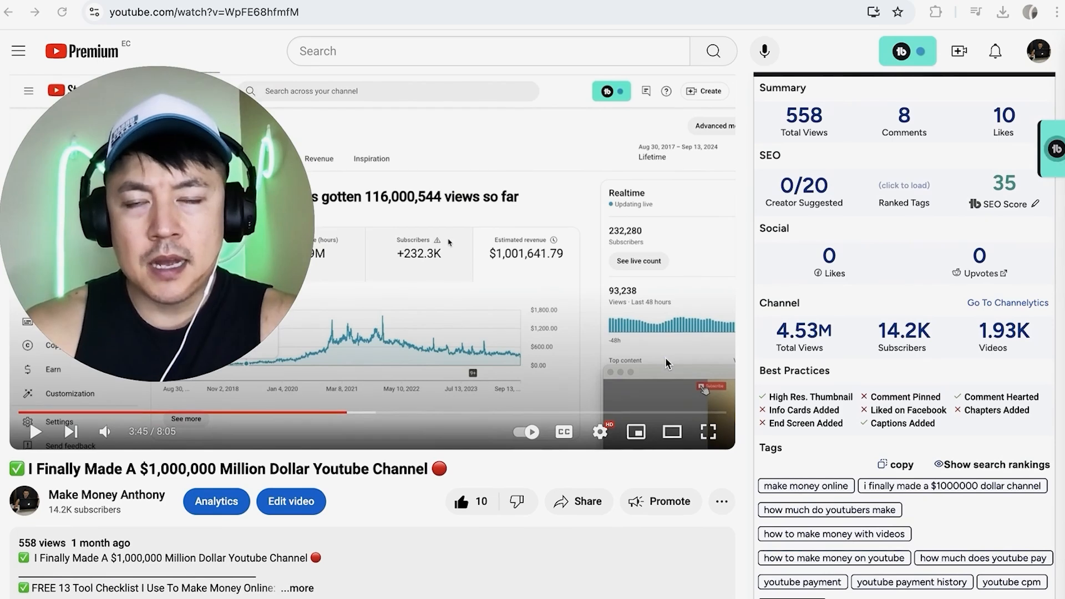
{"action": "left_click", "coordinate": [572, 503]}
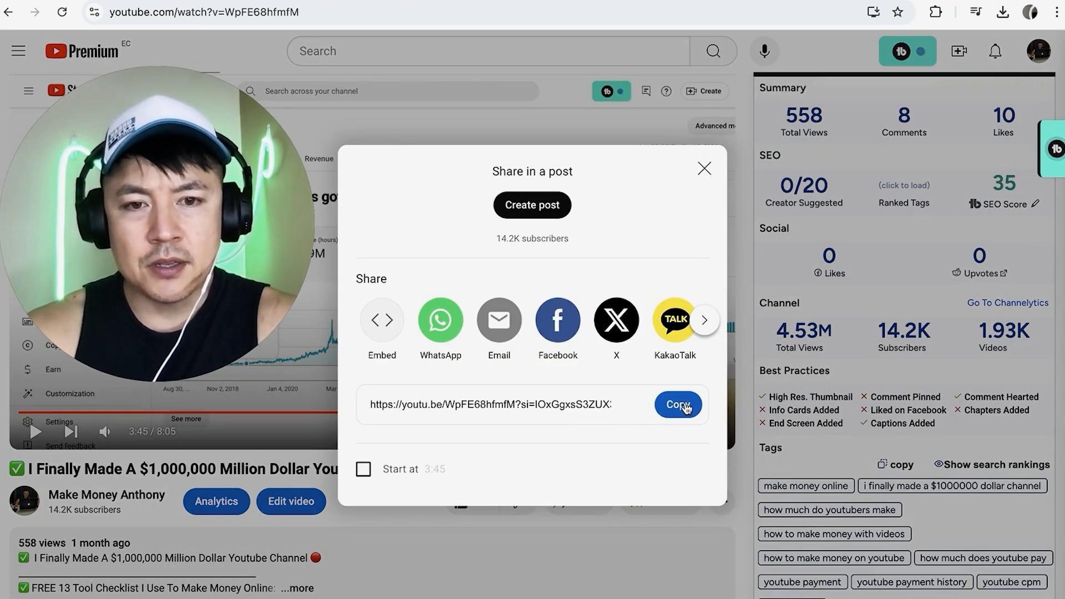
{"action": "left_click", "coordinate": [677, 404]}
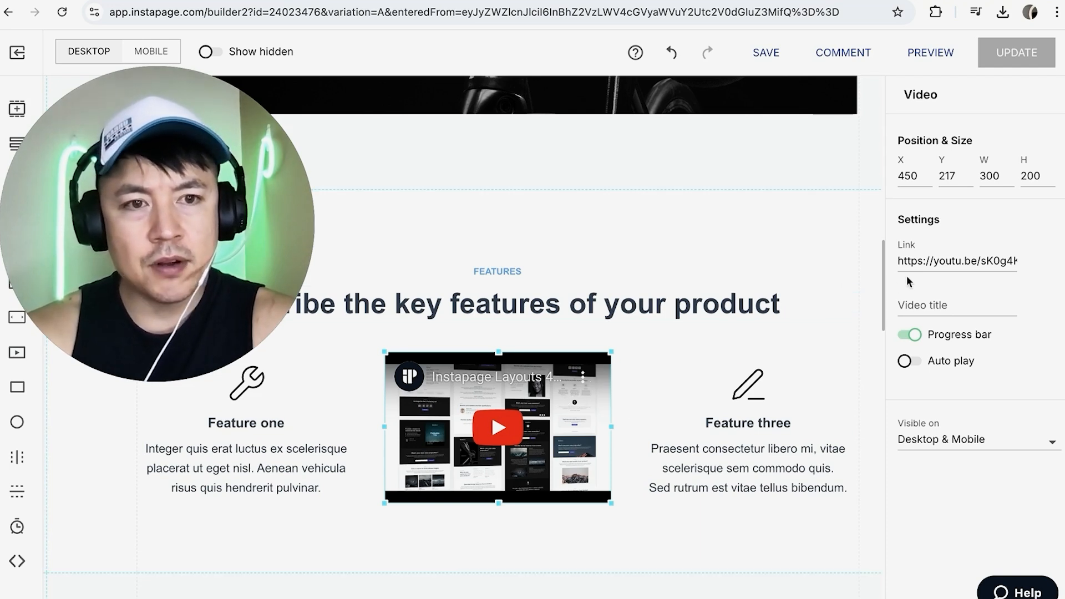
- Switch back to Instapage, replace the video element's link with the copied YouTube URL and title it "Add Video Instapage"
{"action": "triple_click", "coordinate": [926, 262]}
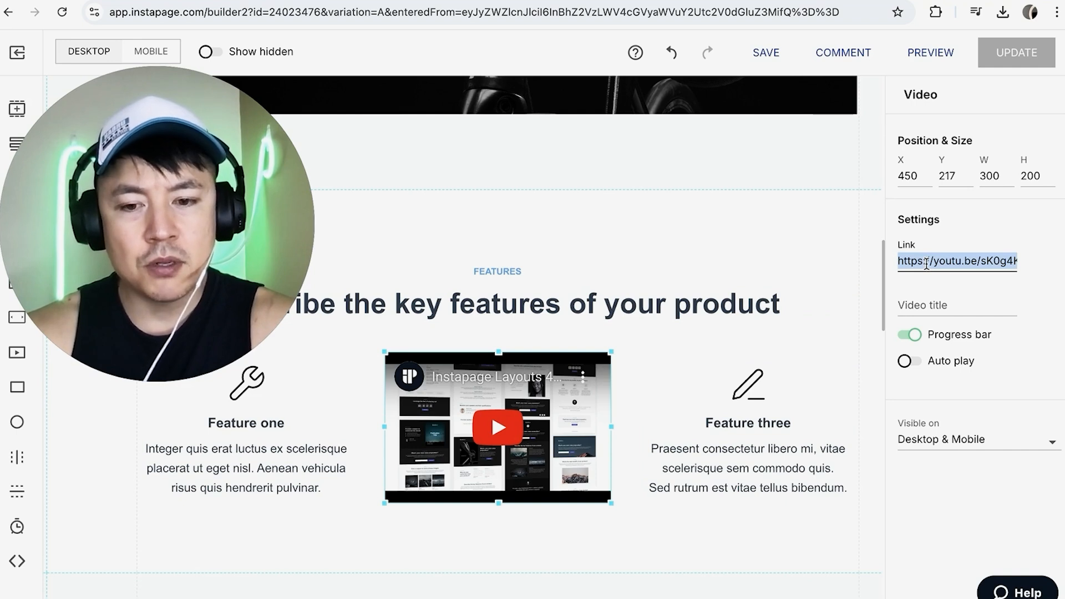
{"action": "key", "text": "ctrl+v"}
{"action": "left_click", "coordinate": [933, 304]}
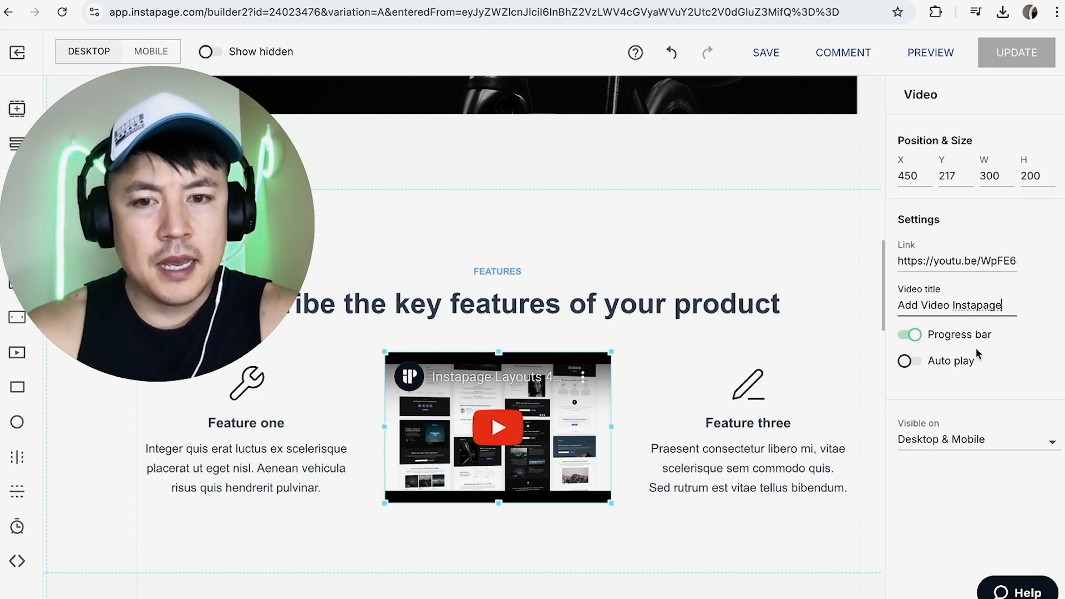
- Turn off the video's progress bar and turn on auto play, and save the page
{"action": "left_click", "coordinate": [910, 336]}
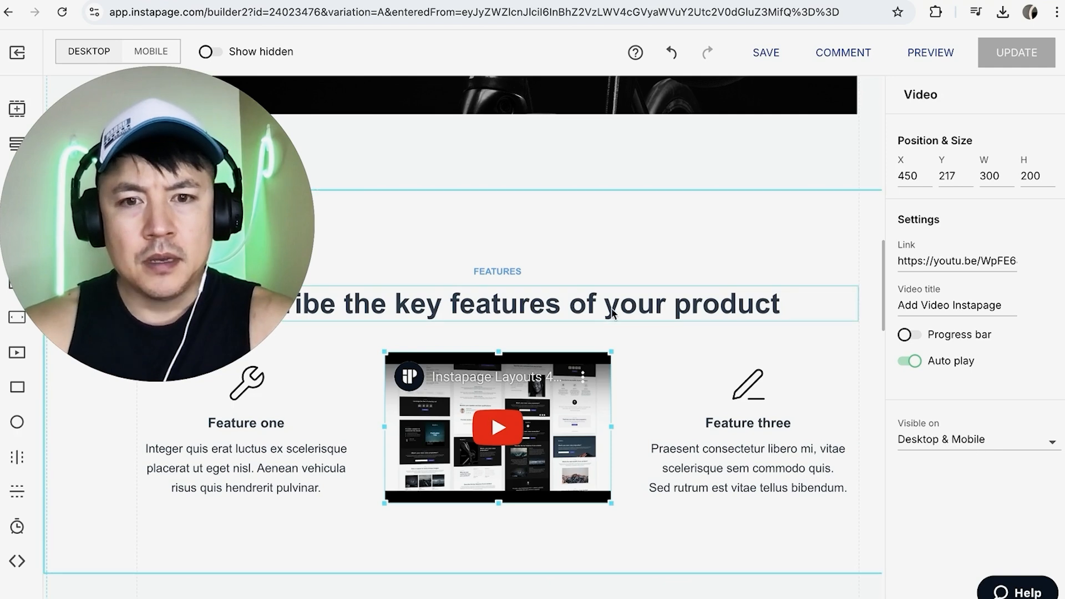
{"action": "left_click", "coordinate": [660, 352]}
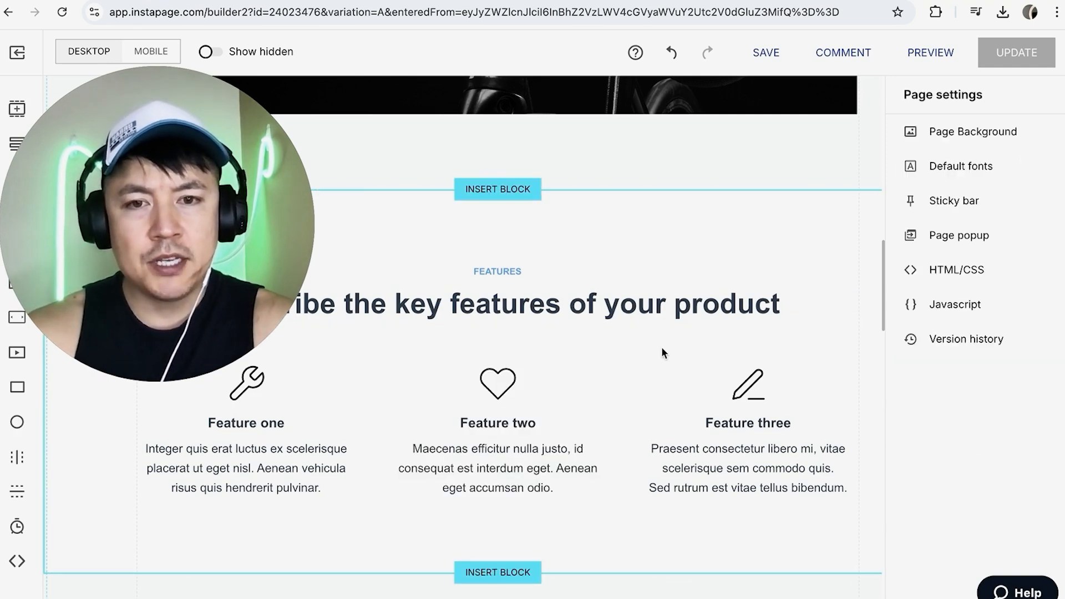
{"action": "left_click", "coordinate": [551, 408]}
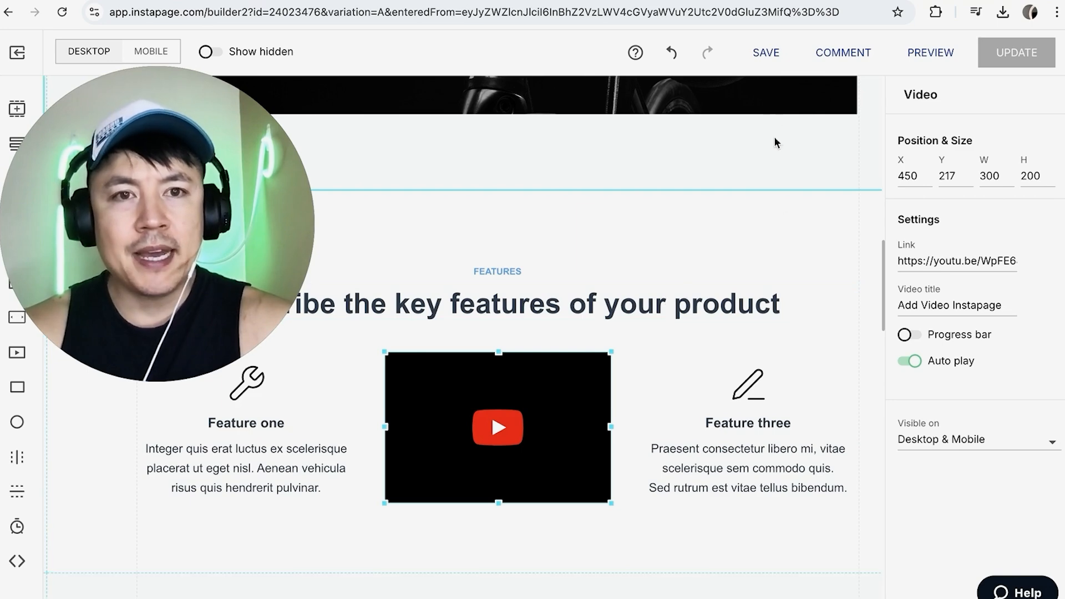
{"action": "left_click", "coordinate": [765, 54]}
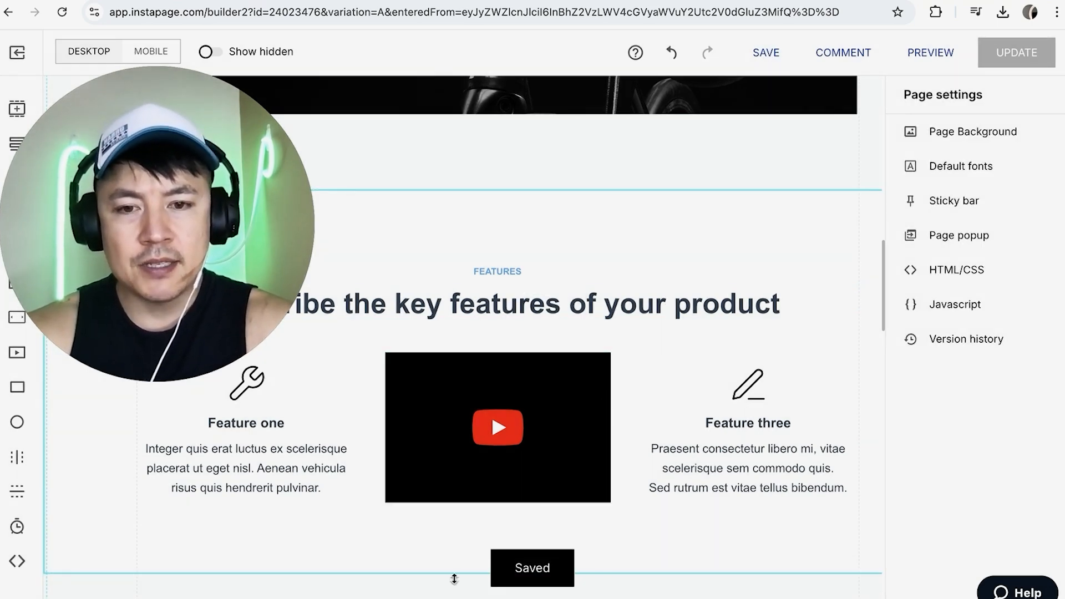
- Preview the landing page and check how the embedded video looks and plays in the Features section
{"action": "left_click", "coordinate": [936, 53]}
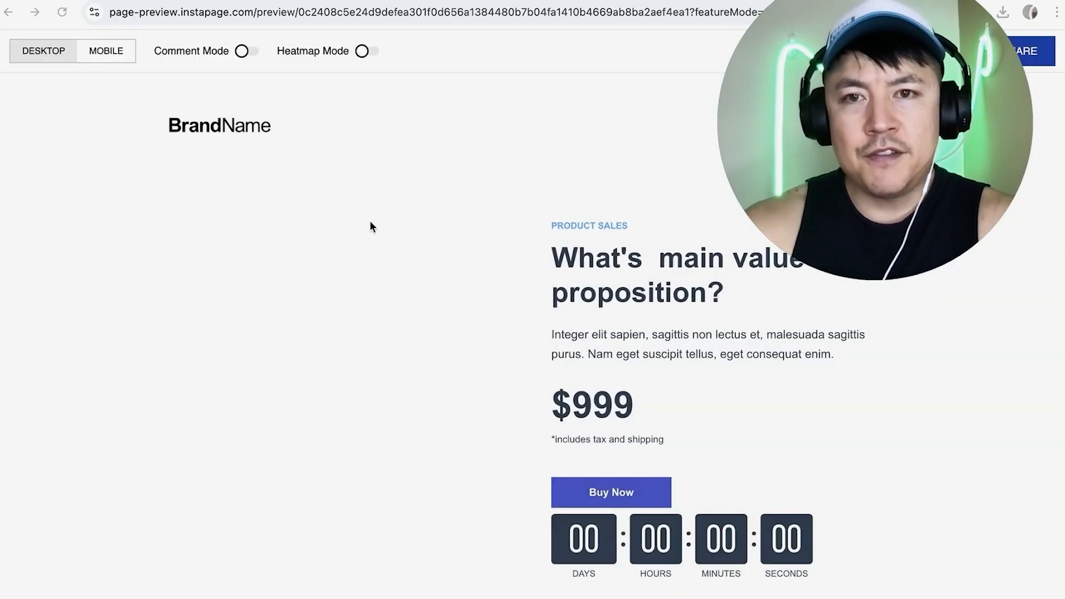
{"action": "scroll", "coordinate": [446, 338], "scroll_direction": "down", "scroll_amount": 15}
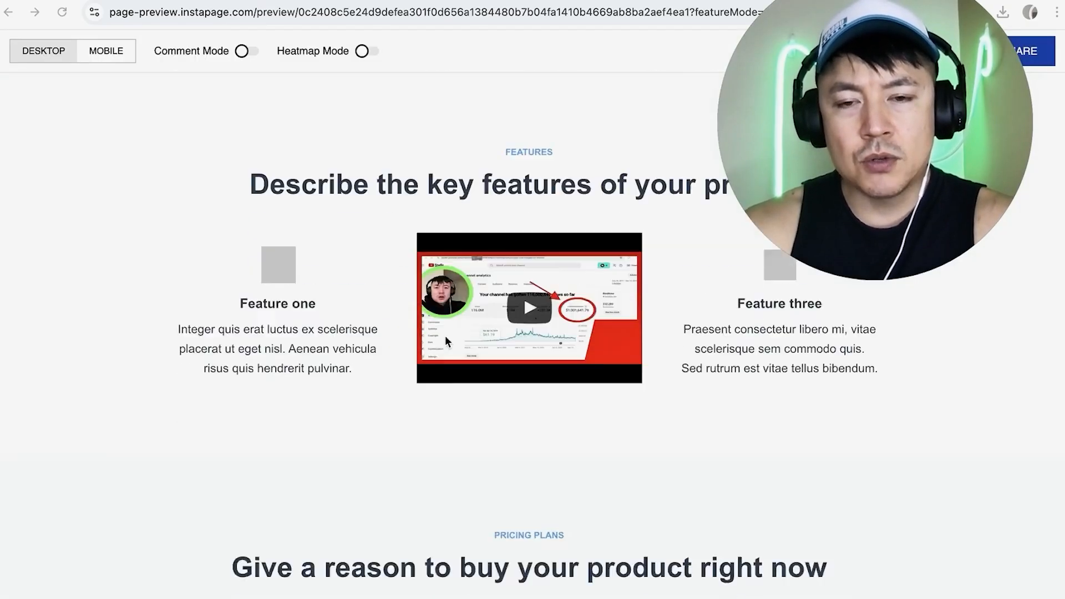
{"action": "scroll", "coordinate": [445, 335], "scroll_direction": "up", "scroll_amount": 5}
{"action": "scroll", "coordinate": [430, 364], "scroll_direction": "up", "scroll_amount": 2}
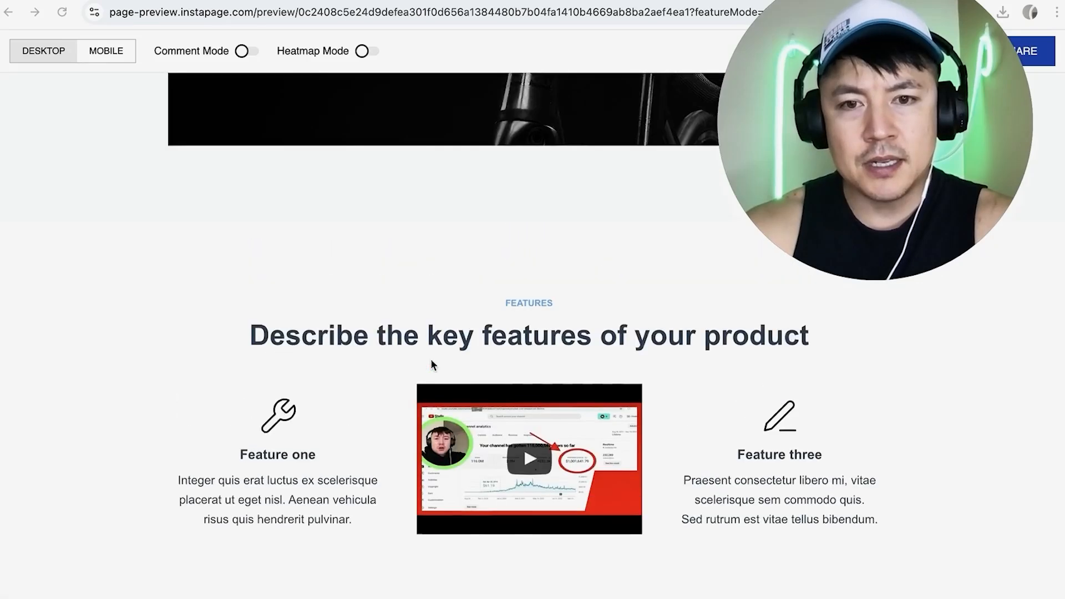
{"action": "scroll", "coordinate": [547, 496], "scroll_direction": "down", "scroll_amount": 2}
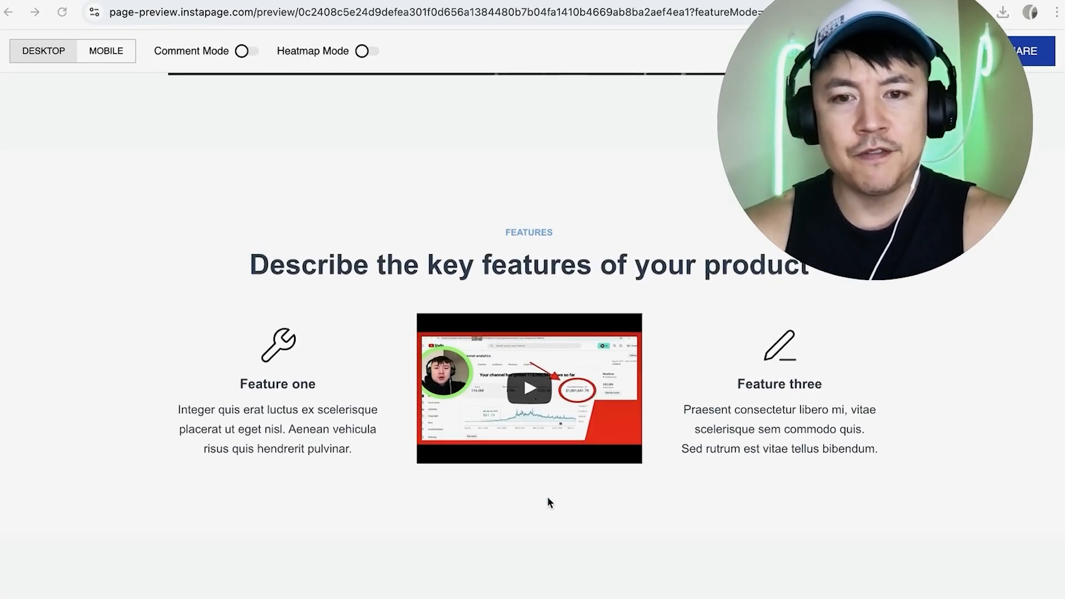
{"action": "left_click", "coordinate": [530, 359]}
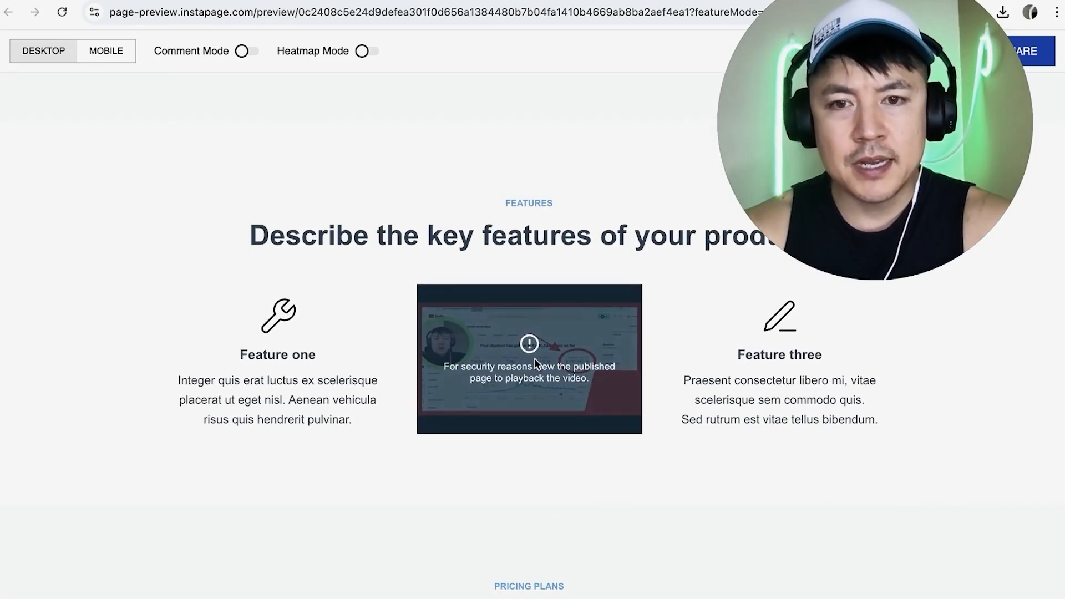
{"action": "scroll", "coordinate": [508, 270], "scroll_direction": "down", "scroll_amount": 5}
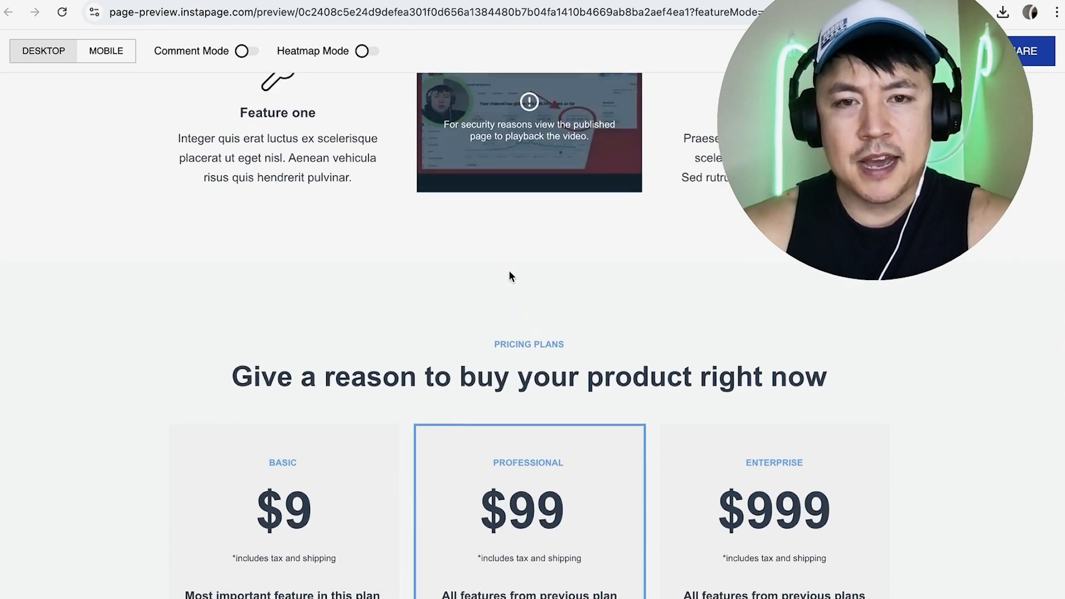
{"action": "scroll", "coordinate": [508, 270], "scroll_direction": "up", "scroll_amount": 3}
{"action": "scroll", "coordinate": [508, 270], "scroll_direction": "up", "scroll_amount": 5}
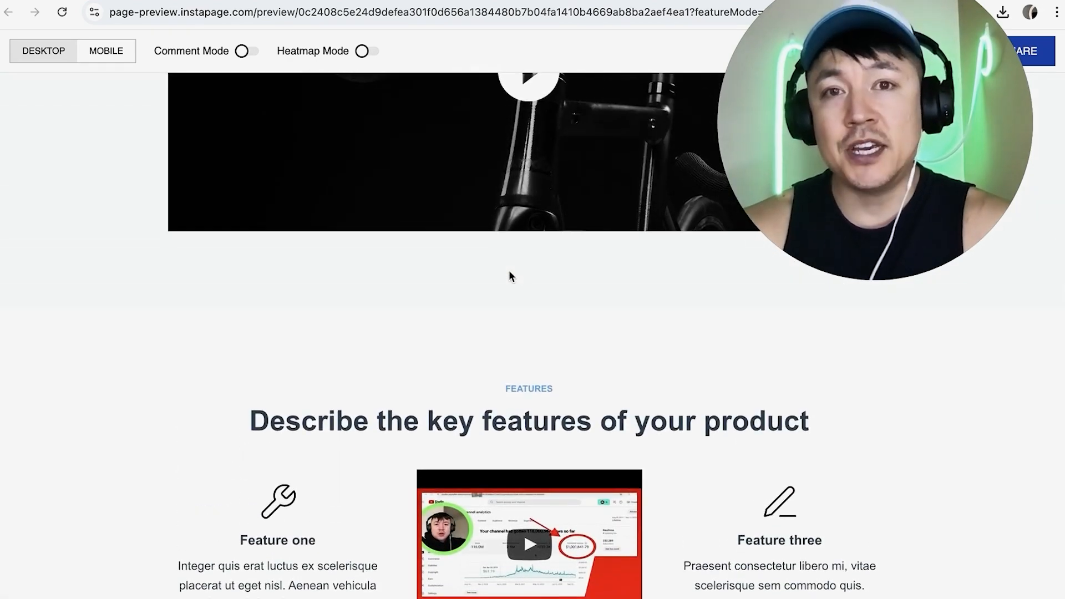